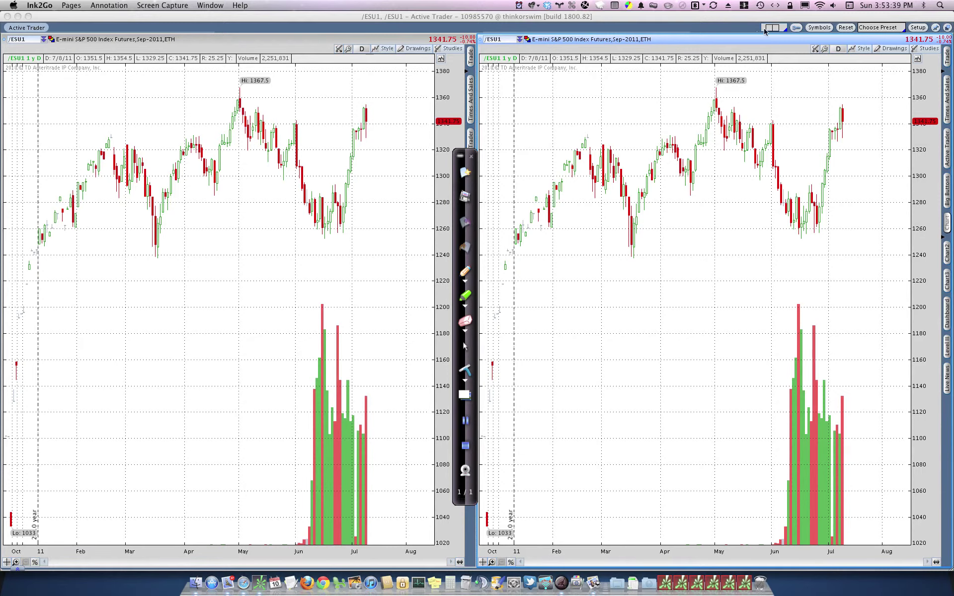
# Keep the two-chart grid layout and briefly review the left chart's settings
pyautogui.click(766, 28)
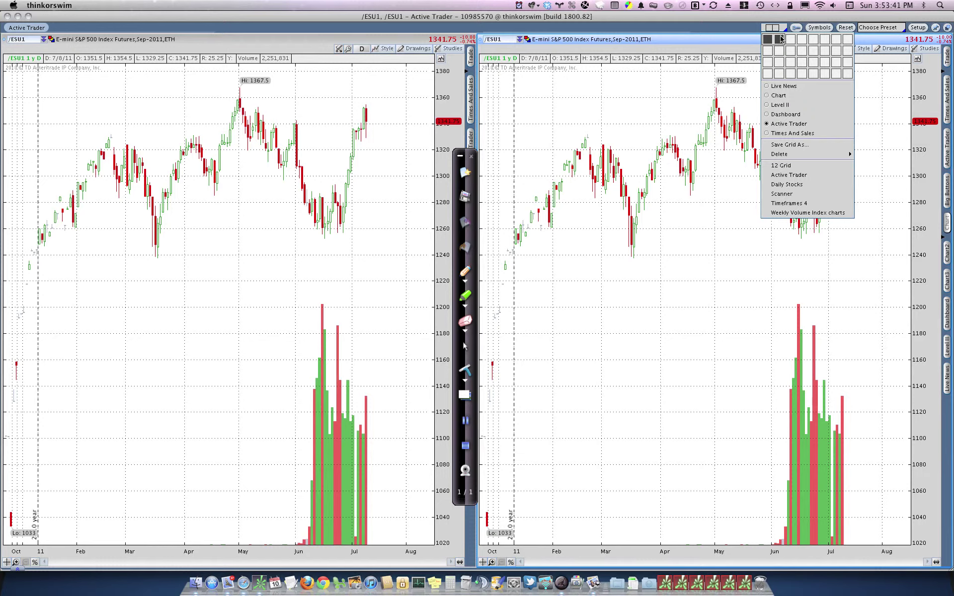
pyautogui.click(781, 40)
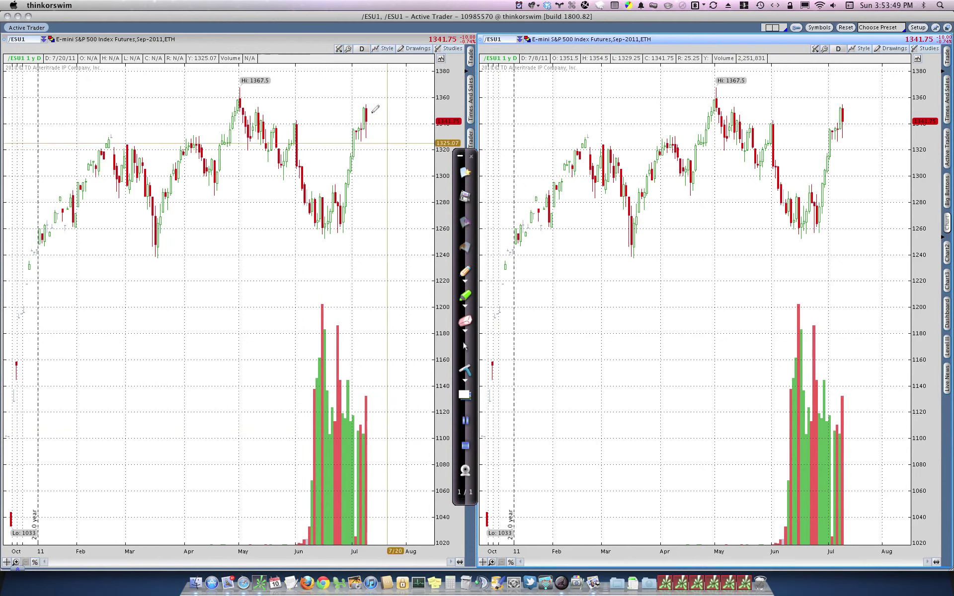
pyautogui.click(382, 48)
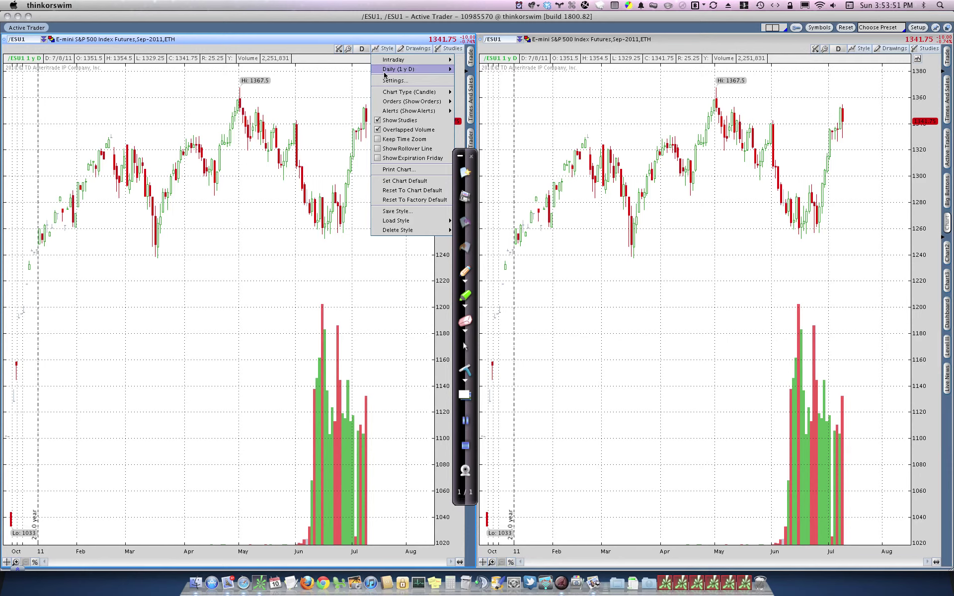
pyautogui.click(385, 81)
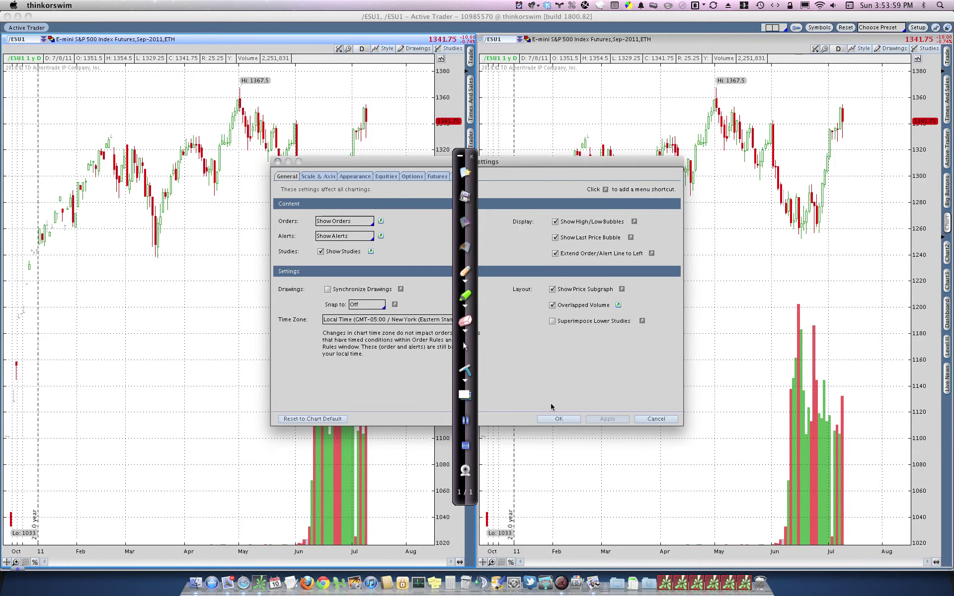
pyautogui.click(553, 419)
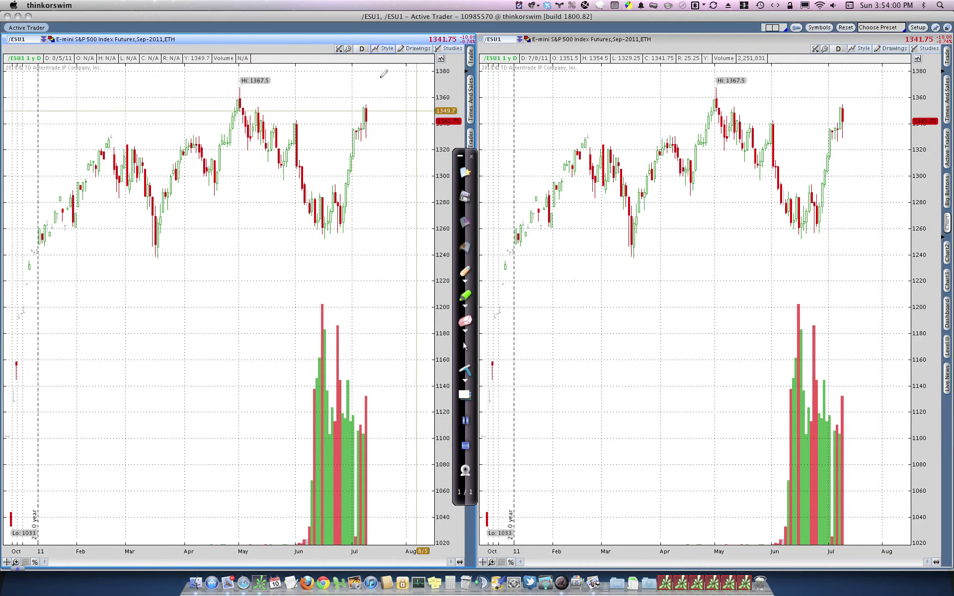
# Move the left chart's volume into its own pane, then overlay it on price again
pyautogui.click(387, 48)
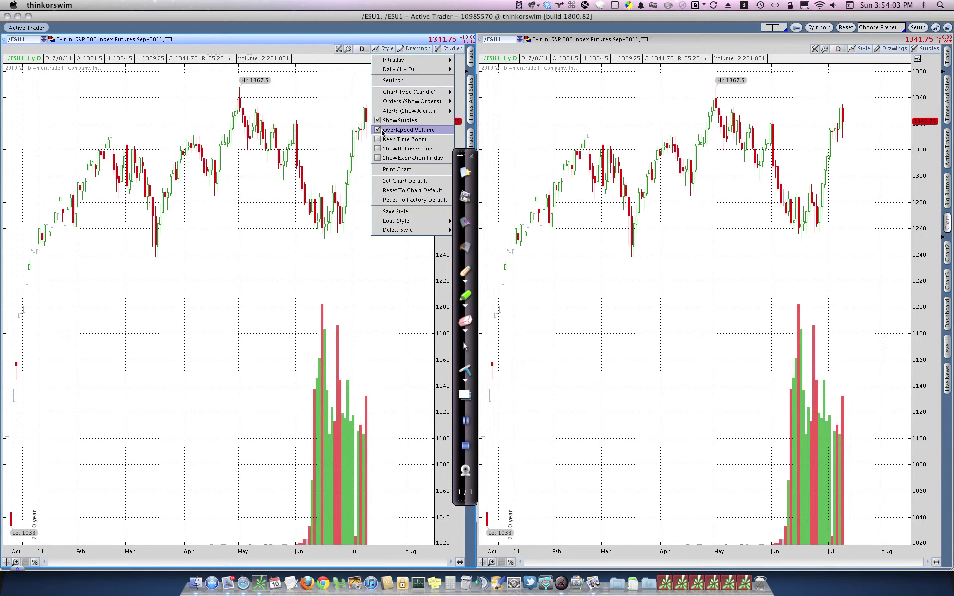
pyautogui.click(397, 129)
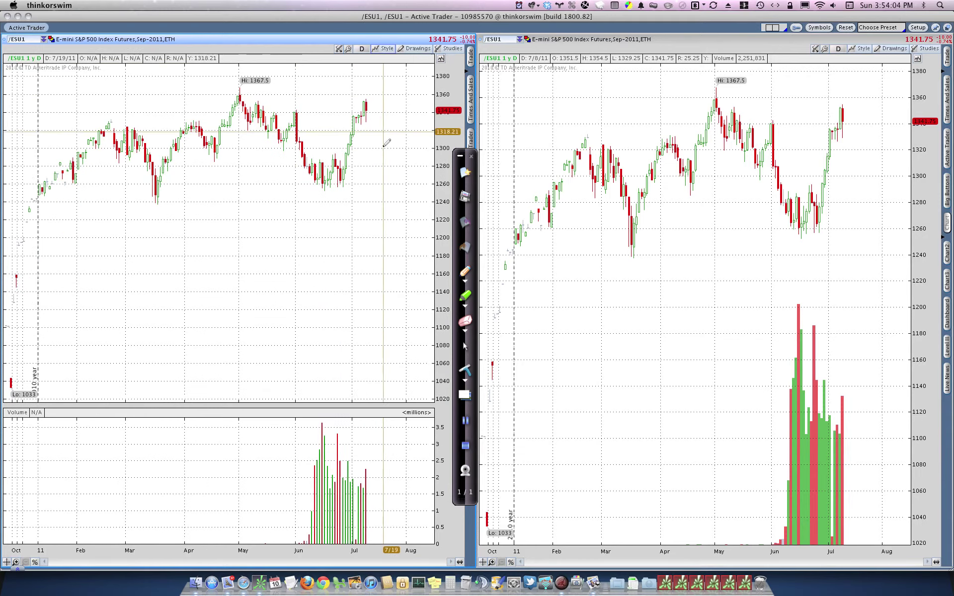
pyautogui.click(387, 48)
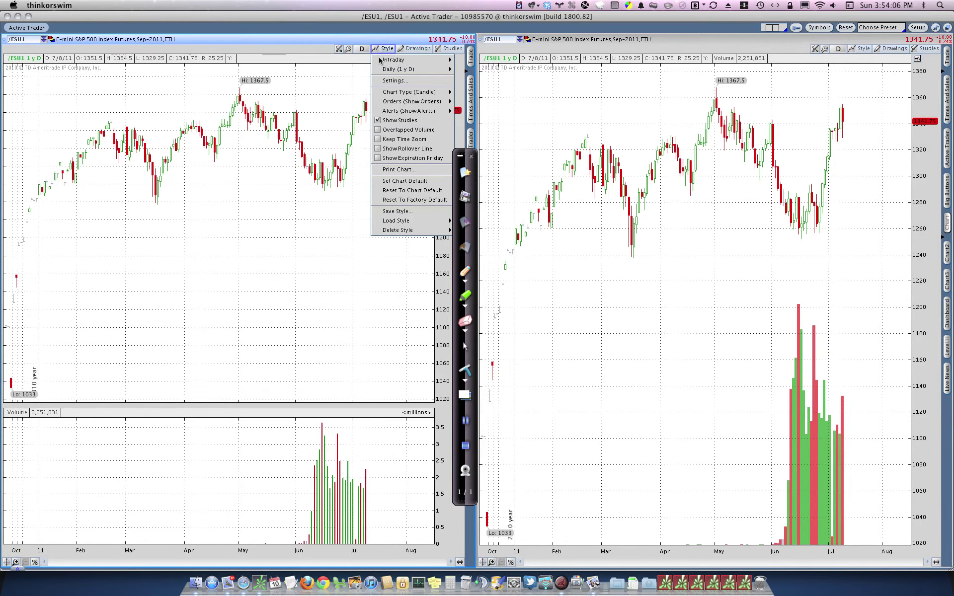
pyautogui.click(377, 130)
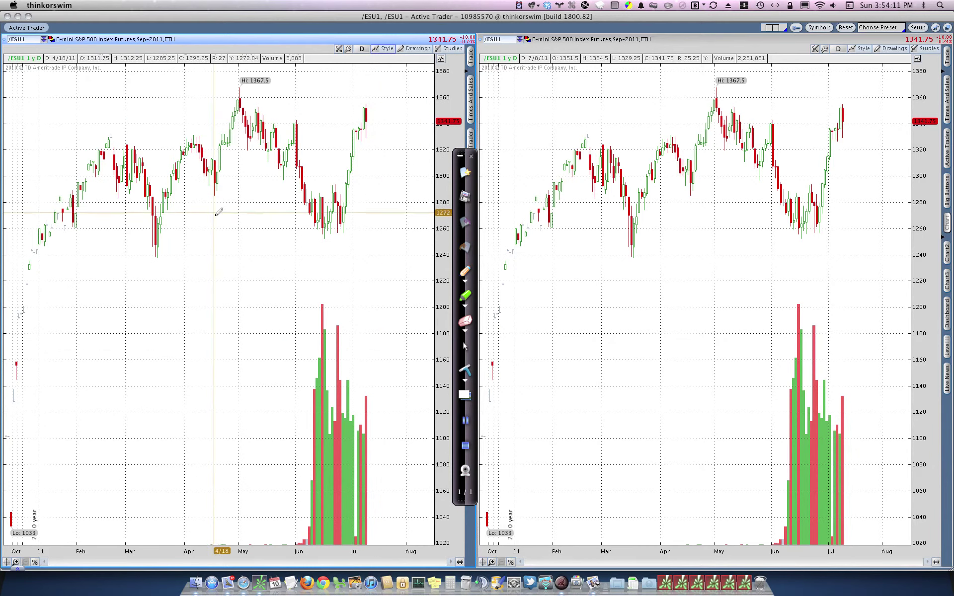
# Change the left chart's type to Monkey Bars
pyautogui.click(375, 49)
pyautogui.moveTo(384, 93)
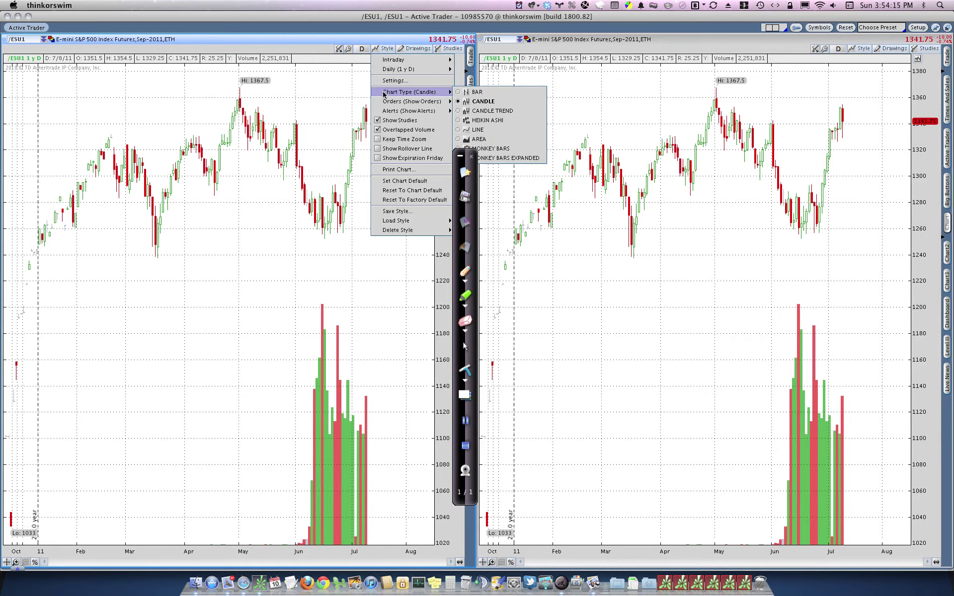
pyautogui.click(489, 149)
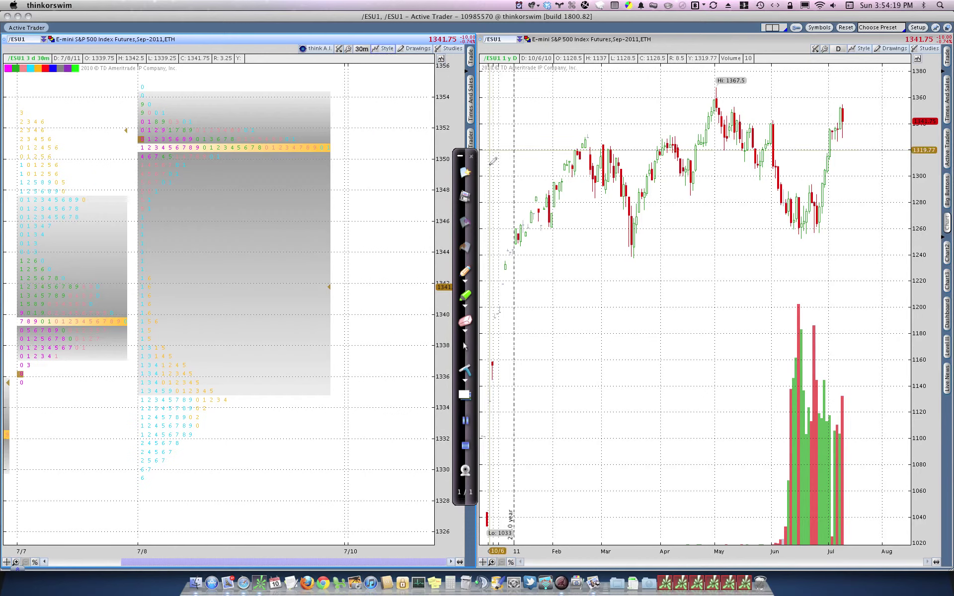
pyautogui.click(383, 49)
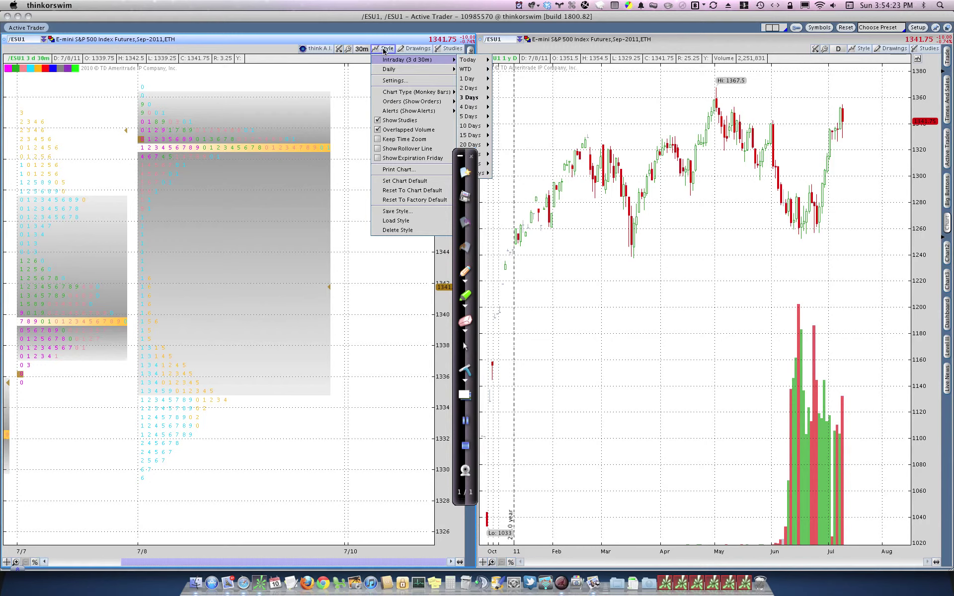
# In Appearance settings, keep Monkey Bars as chart type and add a Chart Type menu shortcut
pyautogui.click(388, 82)
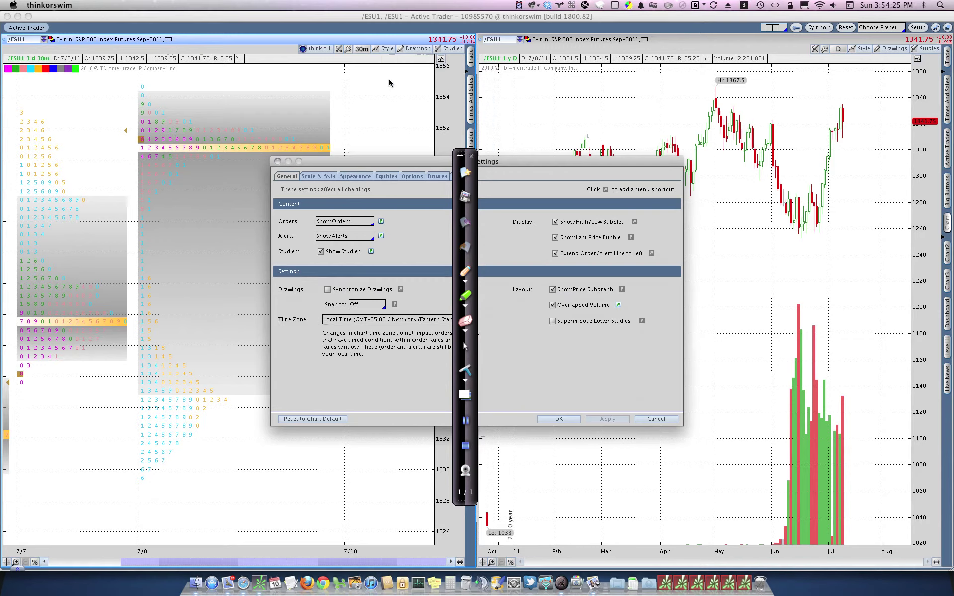
pyautogui.click(353, 177)
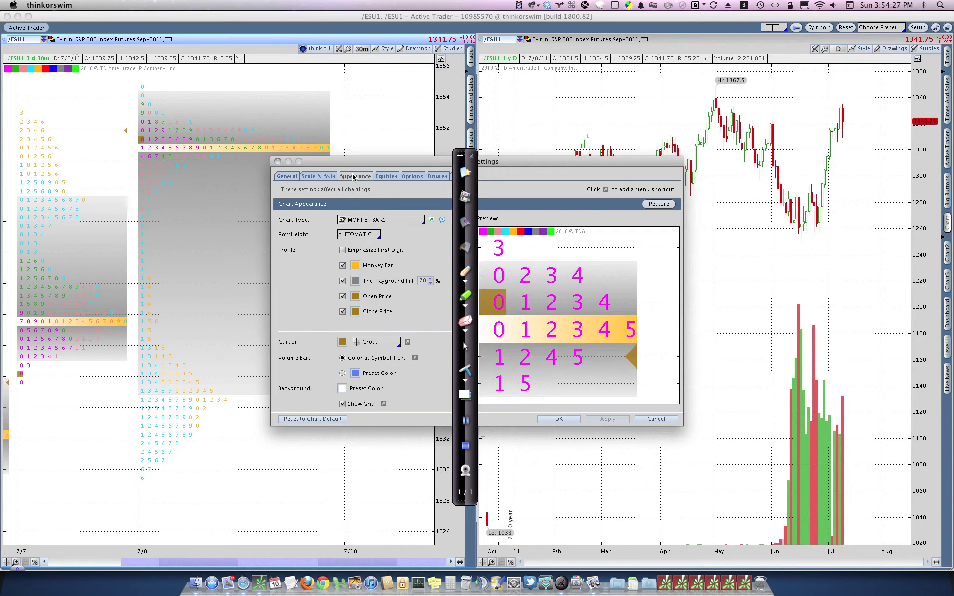
pyautogui.click(351, 220)
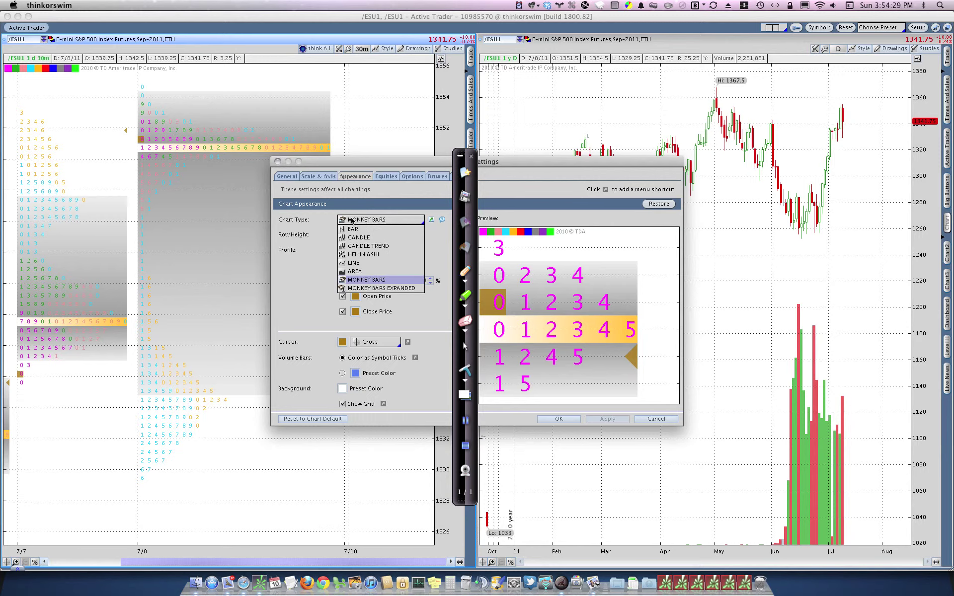
pyautogui.click(352, 220)
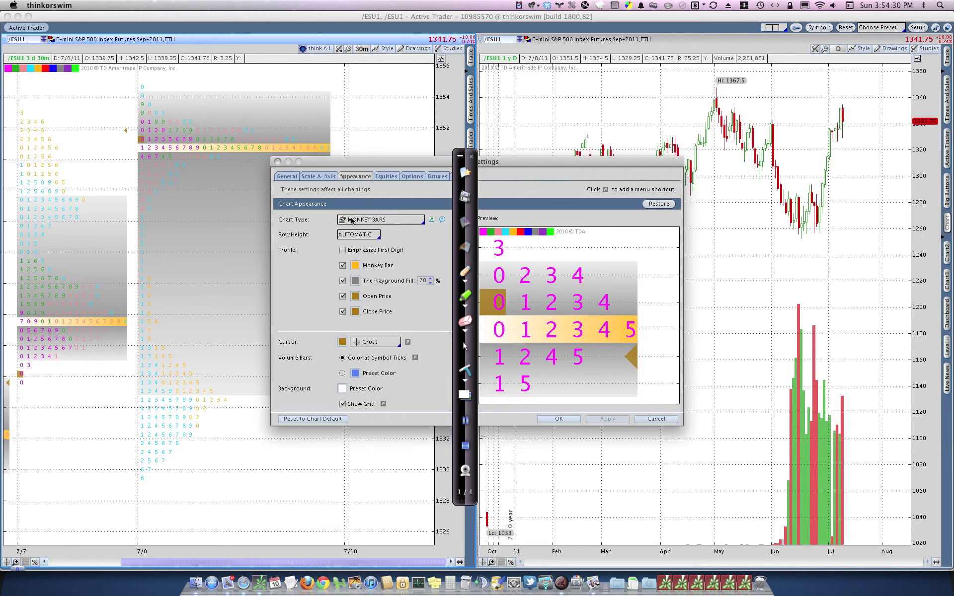
pyautogui.click(431, 220)
# Close the settings and set the left chart to a 10-day, 30-minute time frame
pyautogui.click(559, 419)
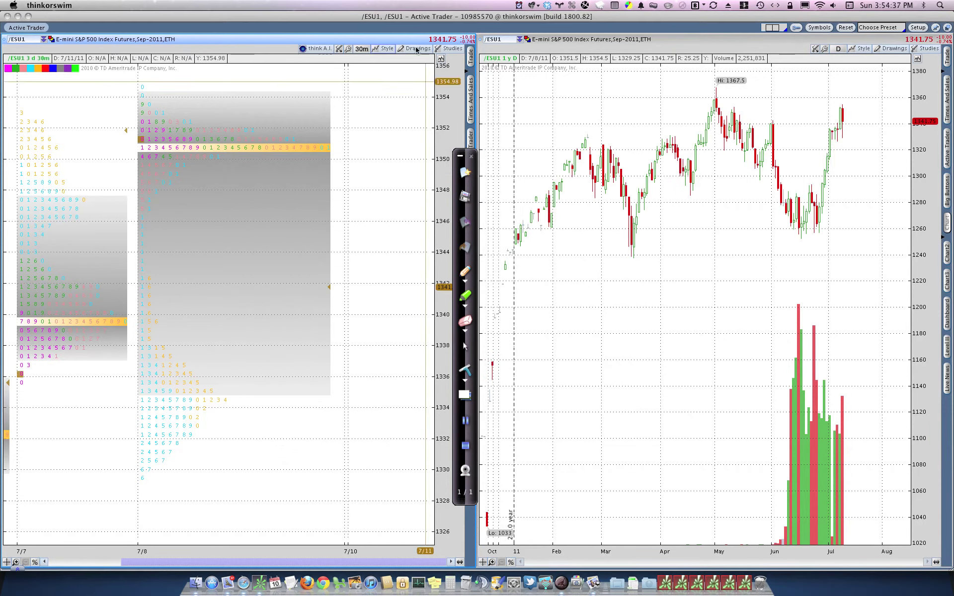
pyautogui.click(382, 47)
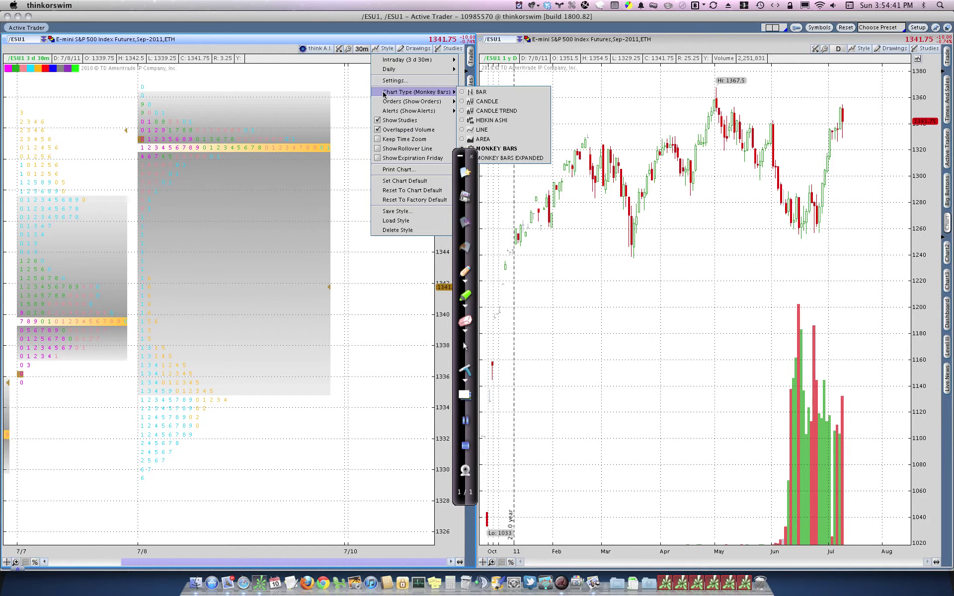
pyautogui.click(265, 49)
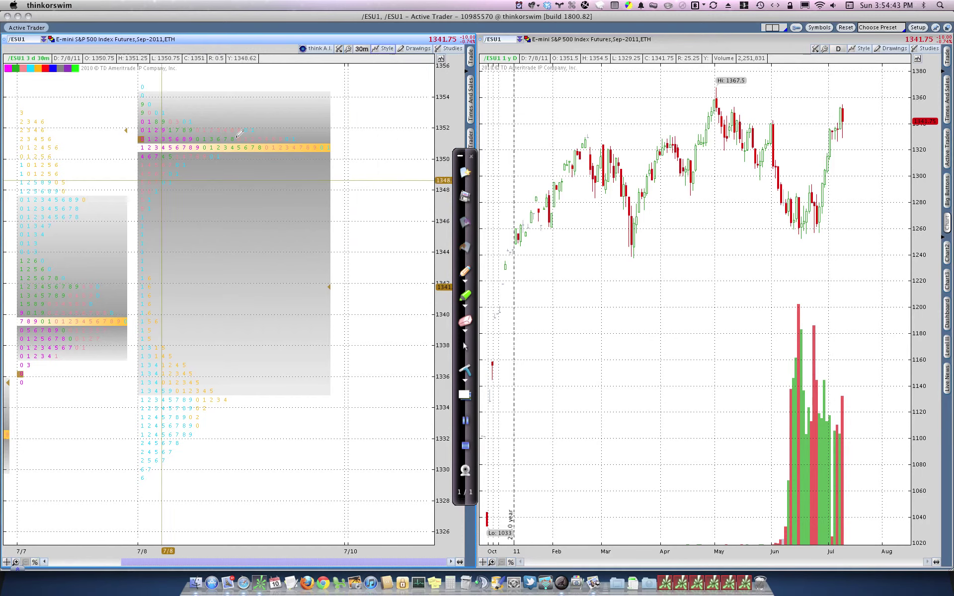
pyautogui.click(358, 48)
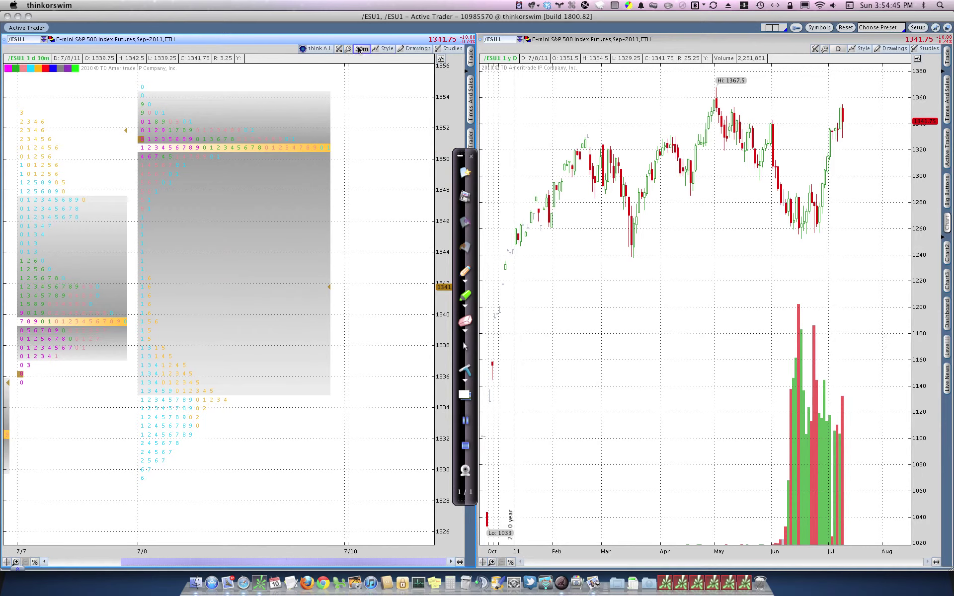
pyautogui.click(359, 96)
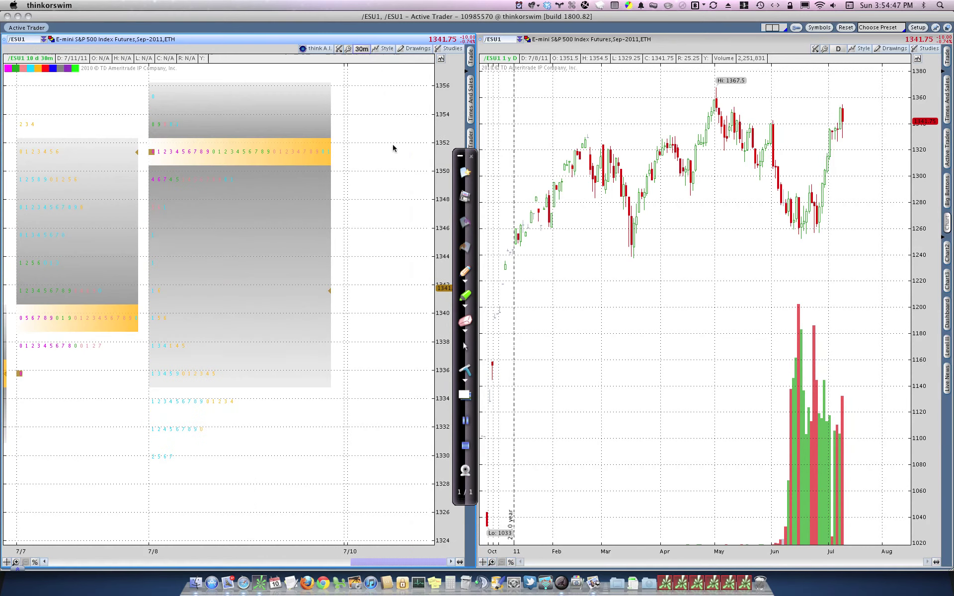
# Save the left chart's style with its study set, replacing the existing 'ES Monkey Bars' style
pyautogui.click(387, 49)
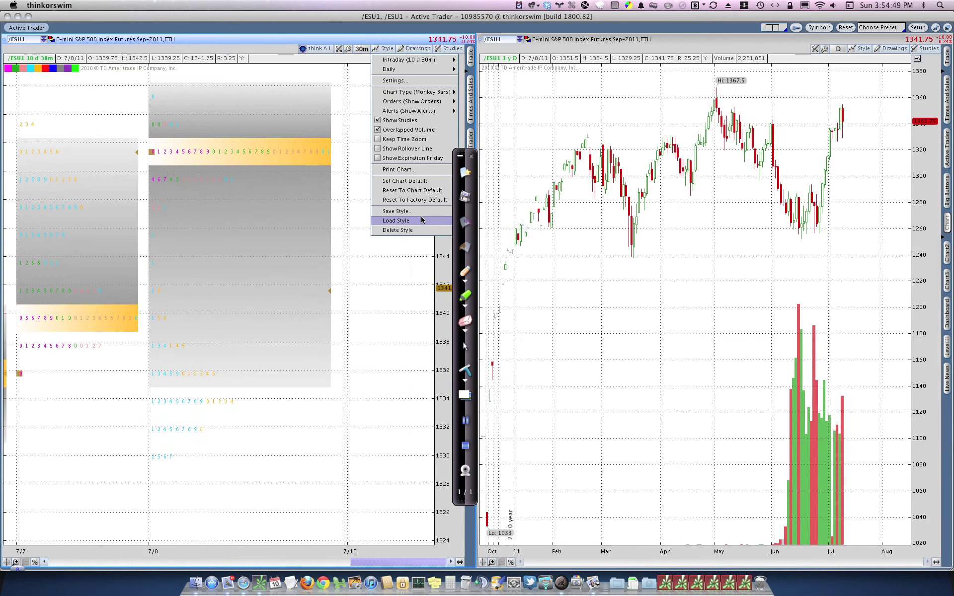
pyautogui.click(415, 210)
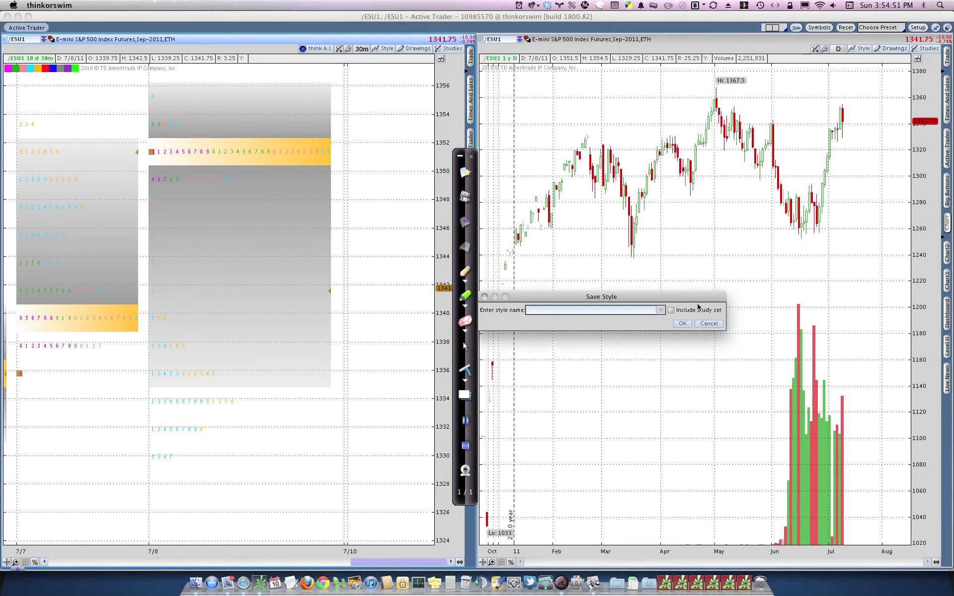
pyautogui.click(670, 310)
pyautogui.click(661, 310)
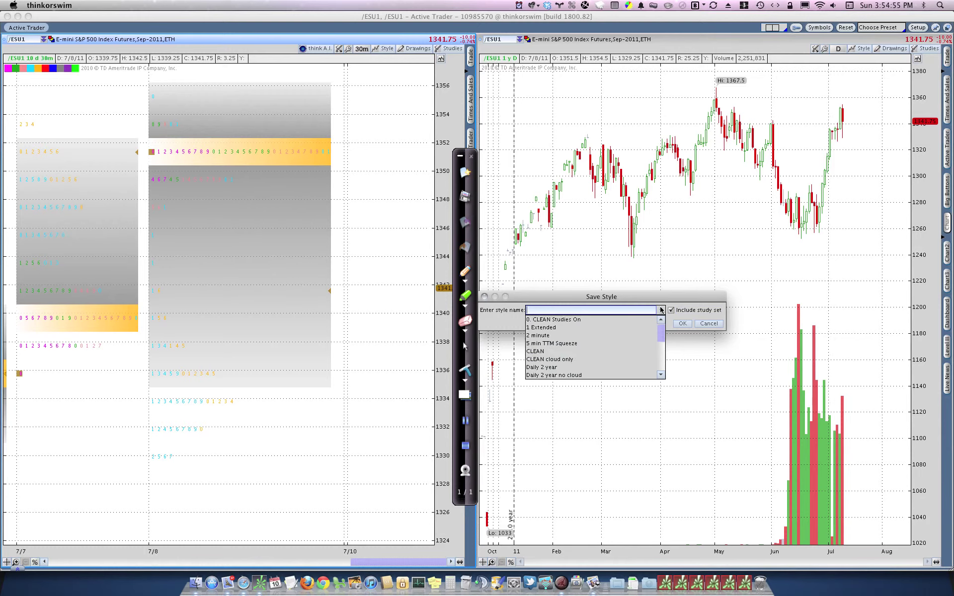
pyautogui.scroll(-5, 636, 348)
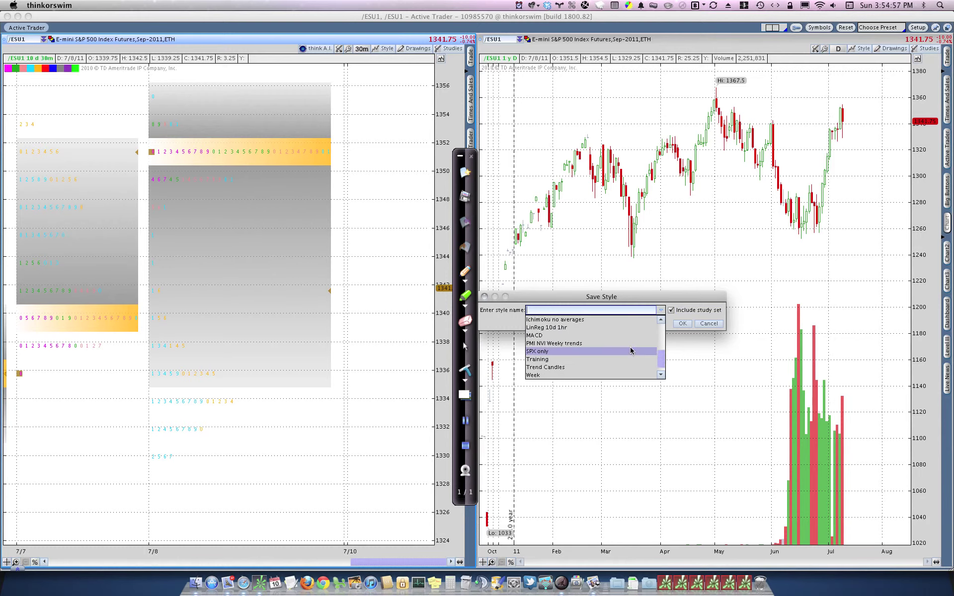
pyautogui.click(660, 320)
pyautogui.click(659, 320)
pyautogui.click(659, 319)
pyautogui.click(572, 328)
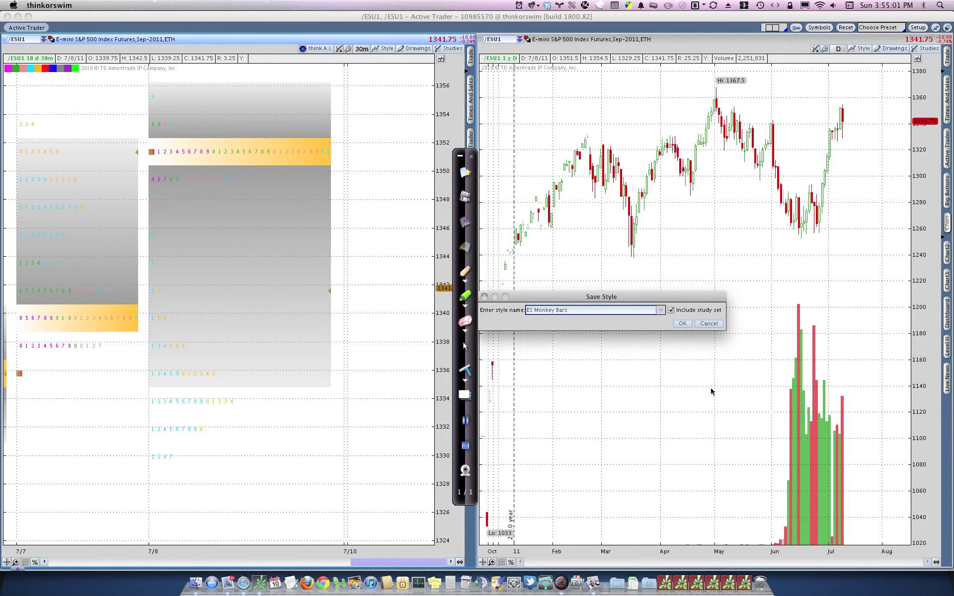
pyautogui.click(683, 324)
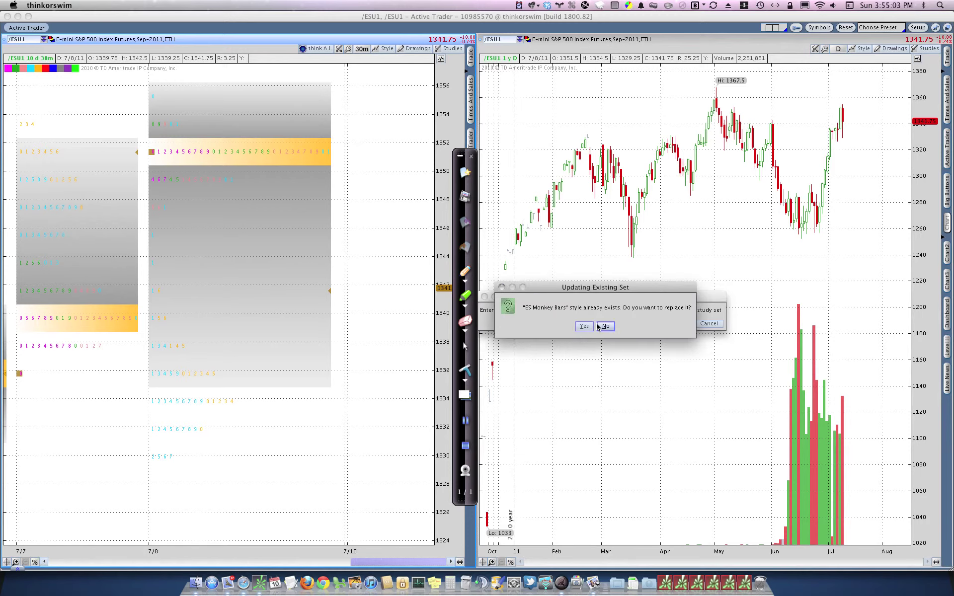
pyautogui.click(585, 326)
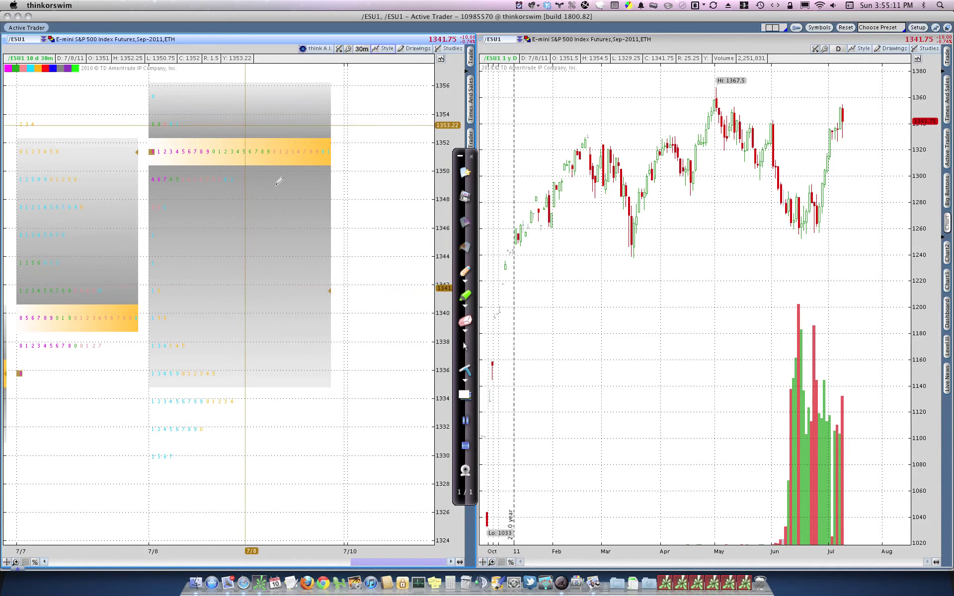
# Uncheck The Playground Fill for the left chart, keeping automatic row height, and apply it
pyautogui.click(383, 49)
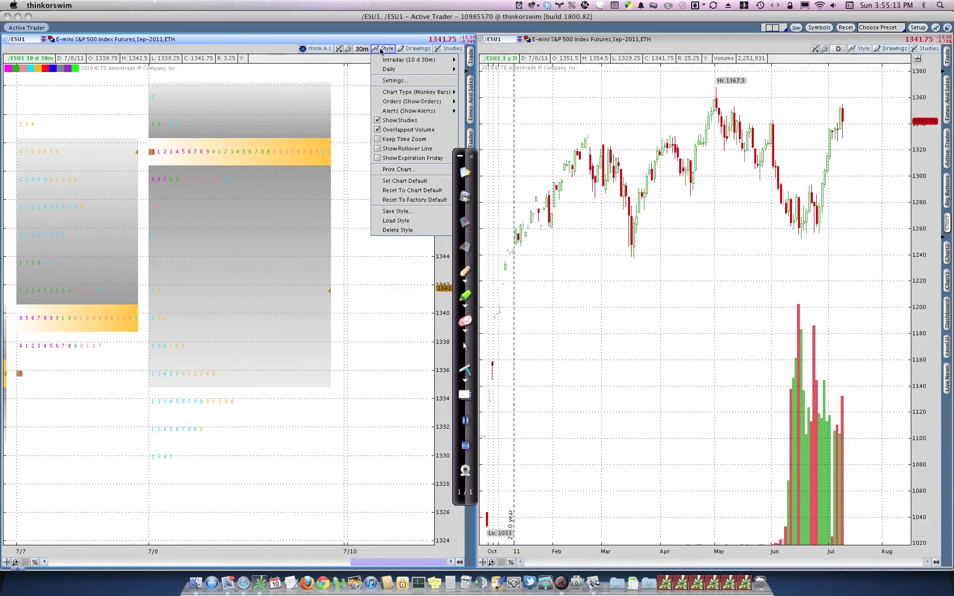
pyautogui.click(395, 80)
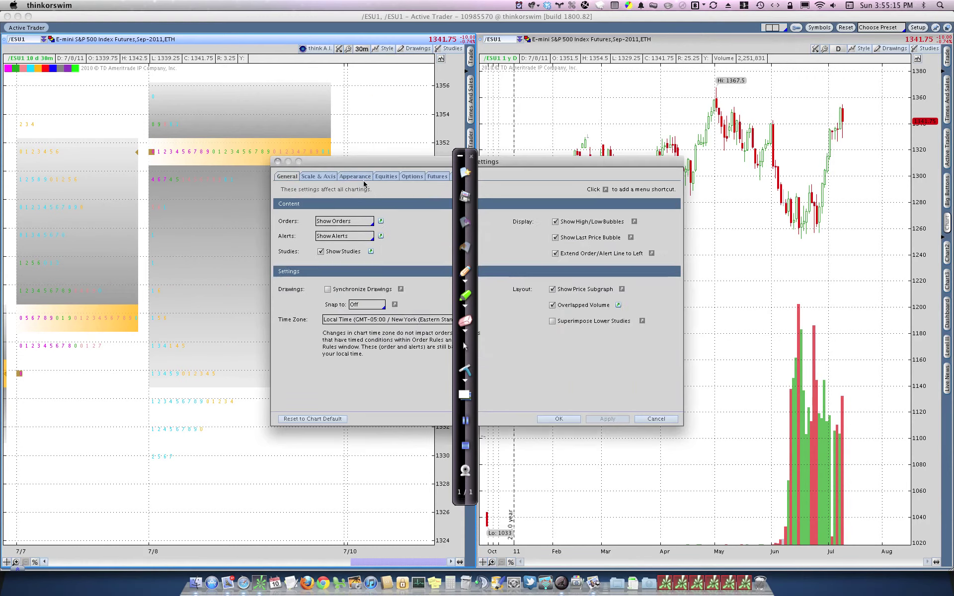
pyautogui.click(359, 176)
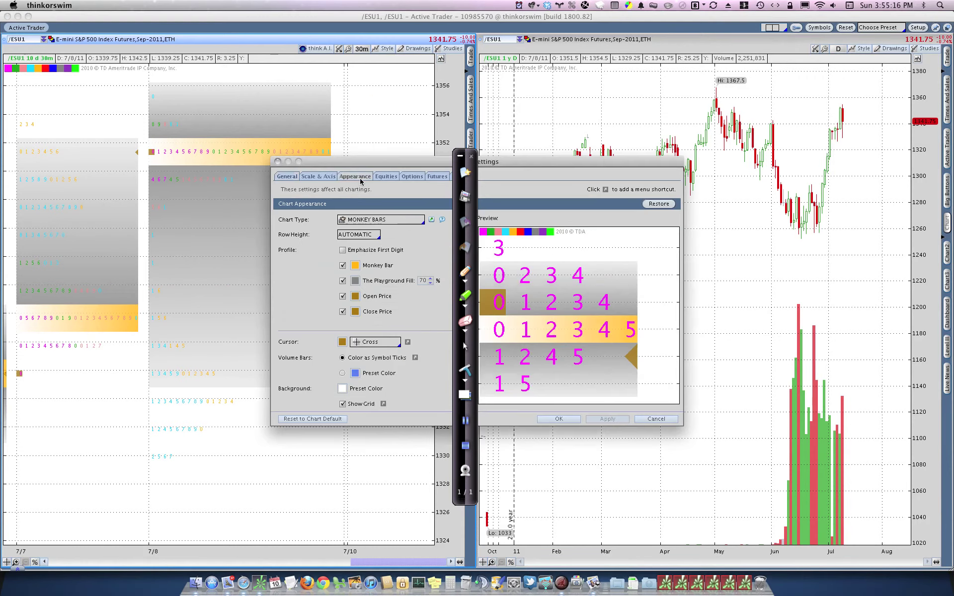
pyautogui.click(360, 237)
pyautogui.click(359, 236)
pyautogui.click(342, 282)
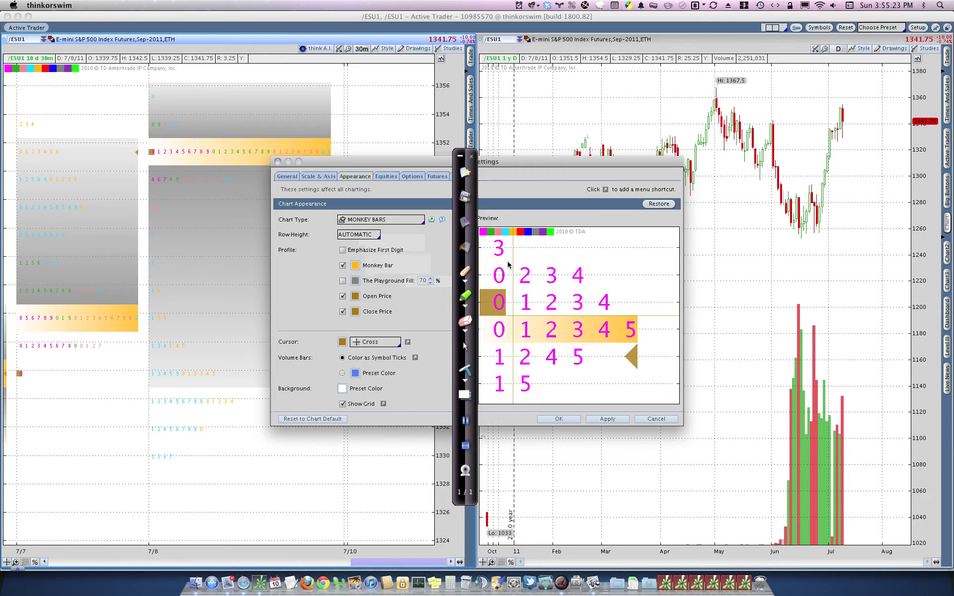
pyautogui.click(608, 419)
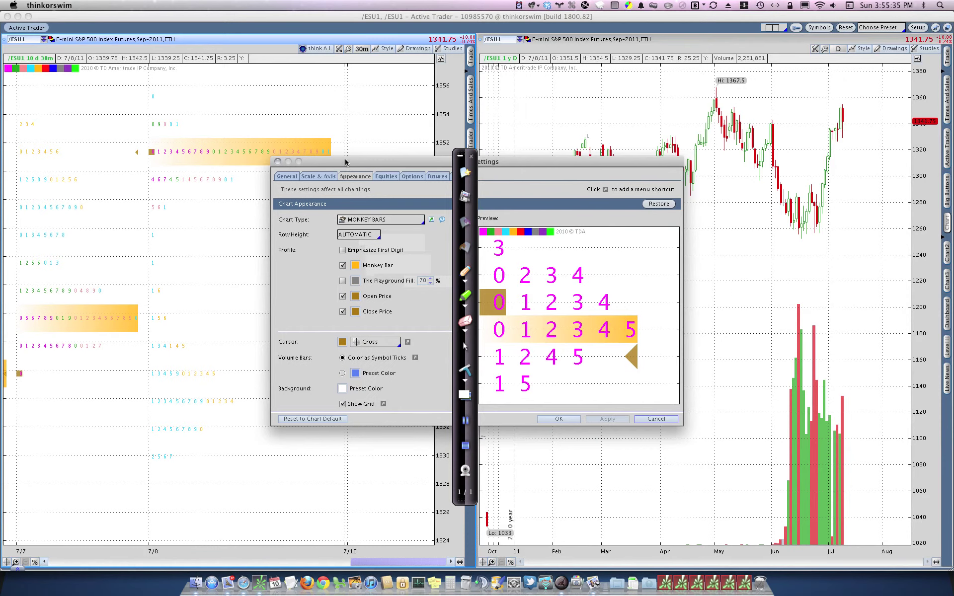
pyautogui.moveTo(345, 162); pyautogui.dragTo(477, 224)
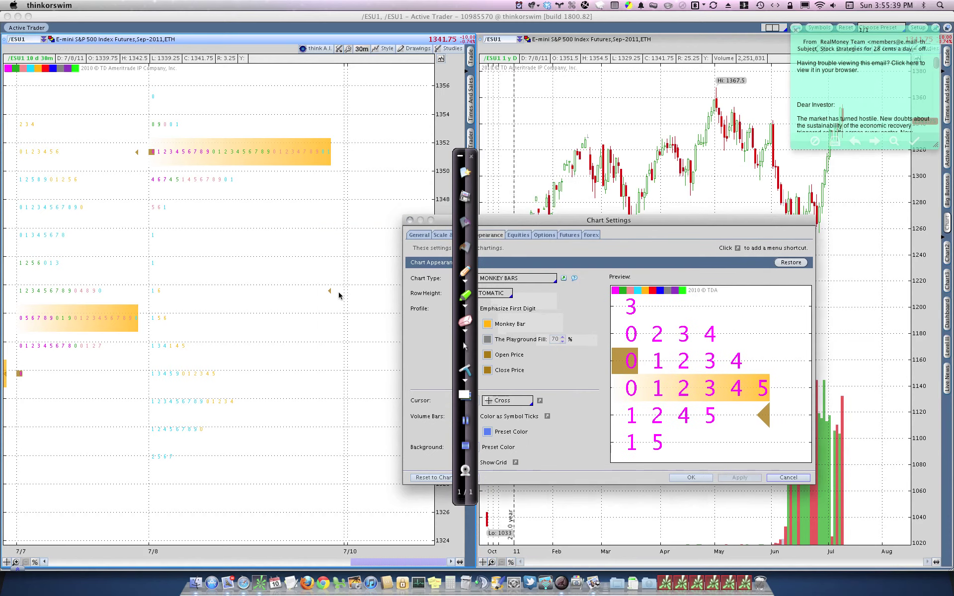
pyautogui.moveTo(549, 221); pyautogui.dragTo(384, 210)
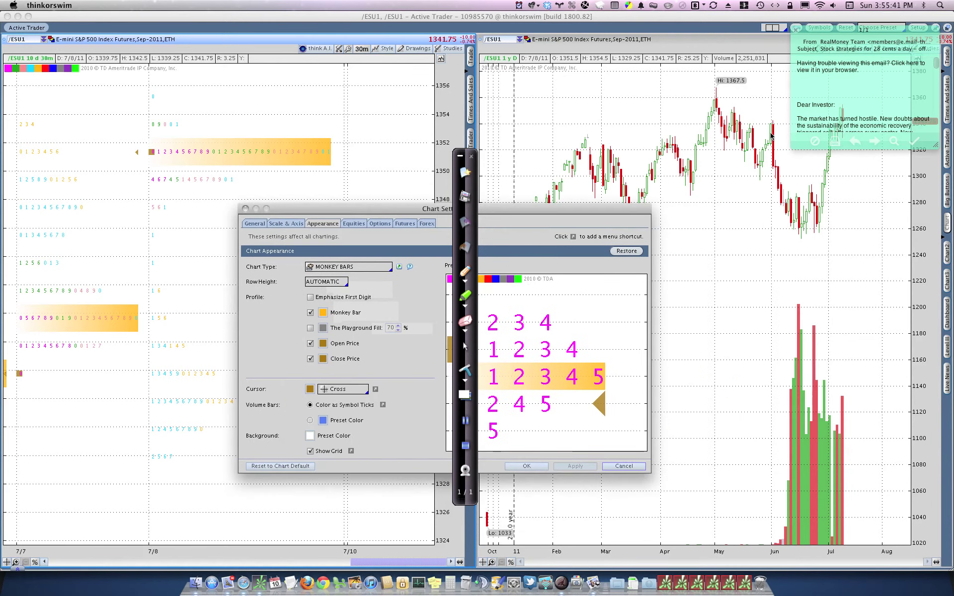
pyautogui.click(526, 466)
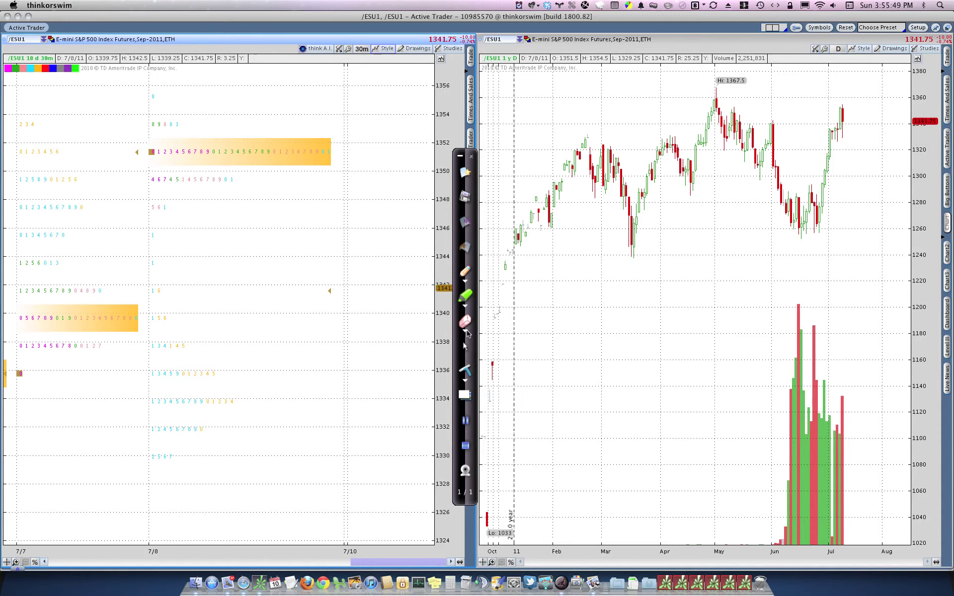
# Trace the left chart's 7/8 profile, from about 1355 to 1329, with a red Ink2Go pen curve
pyautogui.click(458, 269)
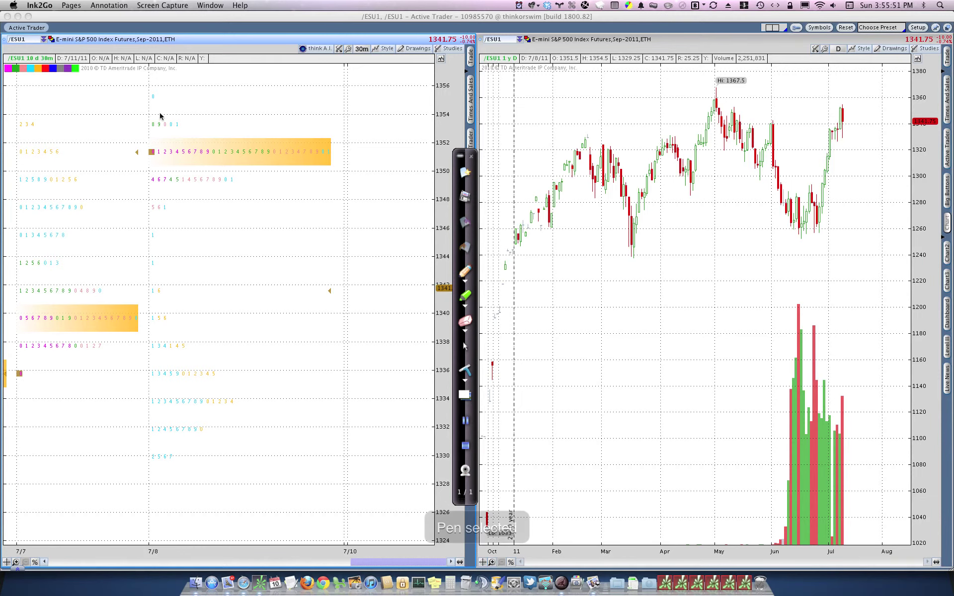
pyautogui.moveTo(160, 96)
pyautogui.mouseDown()
pyautogui.moveTo(182, 117)
pyautogui.moveTo(337, 149)
pyautogui.moveTo(225, 207)
pyautogui.moveTo(205, 247)
pyautogui.moveTo(204, 326)
pyautogui.moveTo(214, 346)
pyautogui.moveTo(247, 361)
pyautogui.moveTo(267, 420)
pyautogui.moveTo(198, 470)
pyautogui.mouseUp()
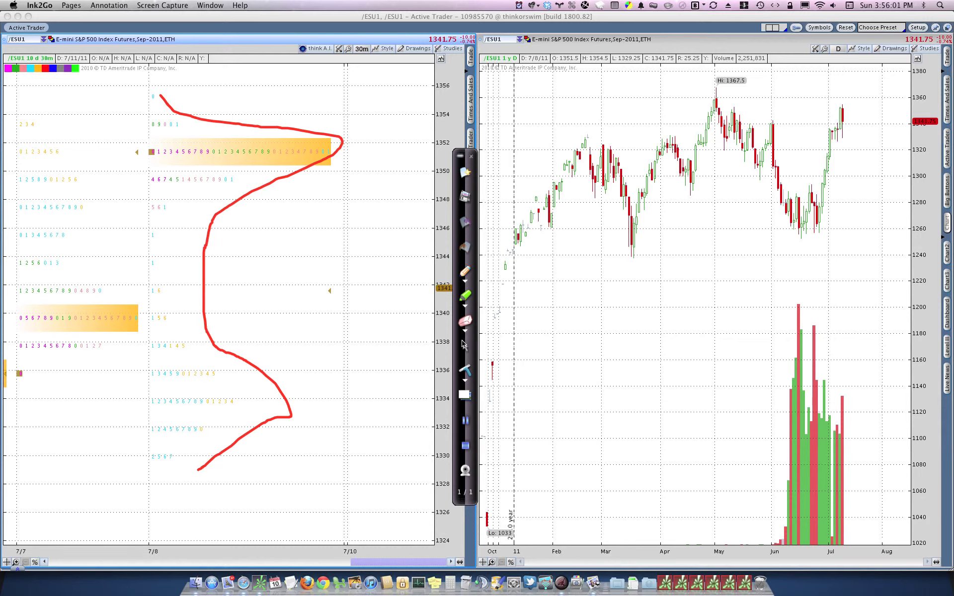
pyautogui.click(462, 343)
# Switch the right chart's type to Monkey Bars Expanded
pyautogui.click(858, 49)
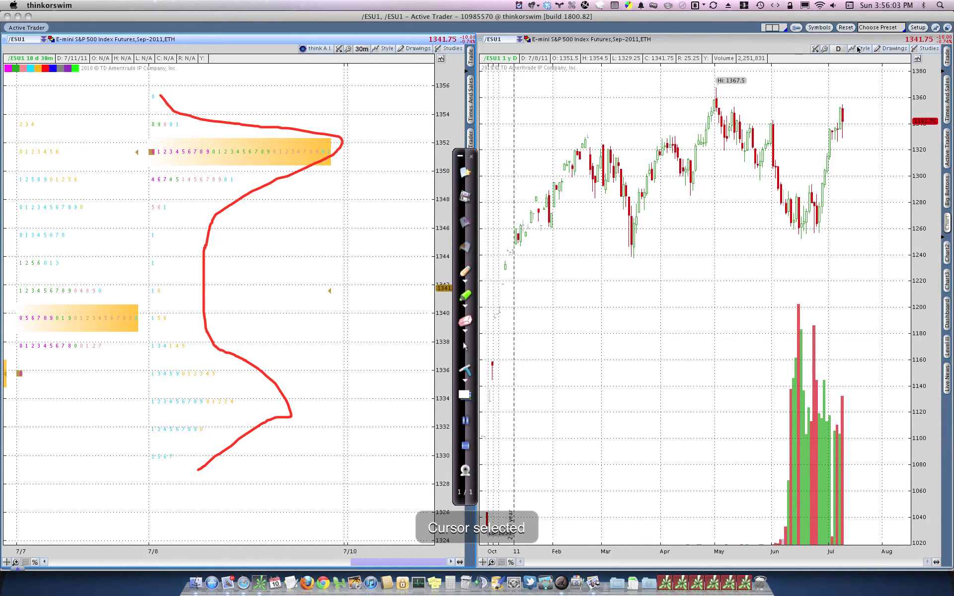
pyautogui.moveTo(869, 100)
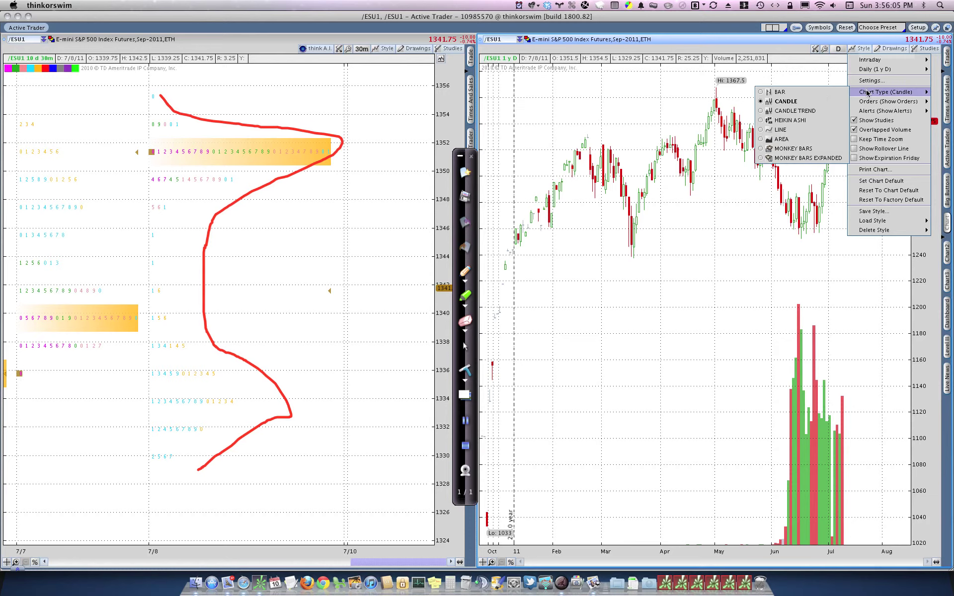
pyautogui.click(790, 158)
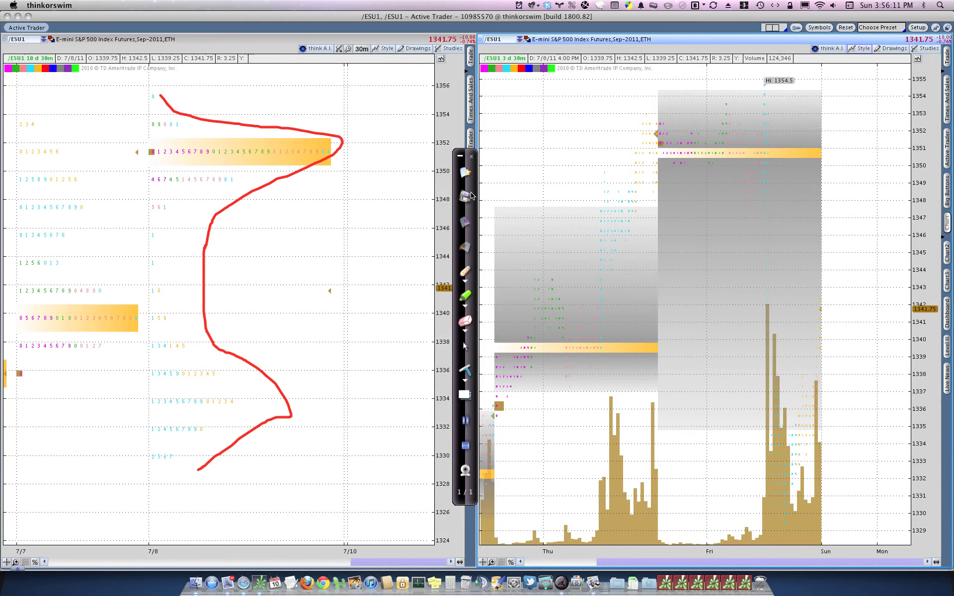
# For the right chart, uncheck The Playground Fill and enable Emphasize First Digit
pyautogui.click(861, 48)
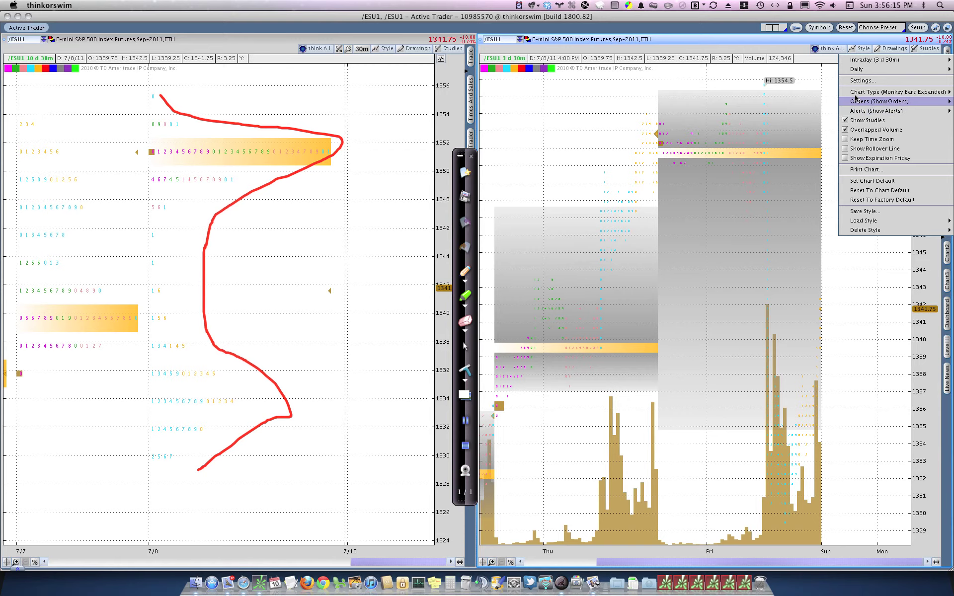
pyautogui.click(855, 80)
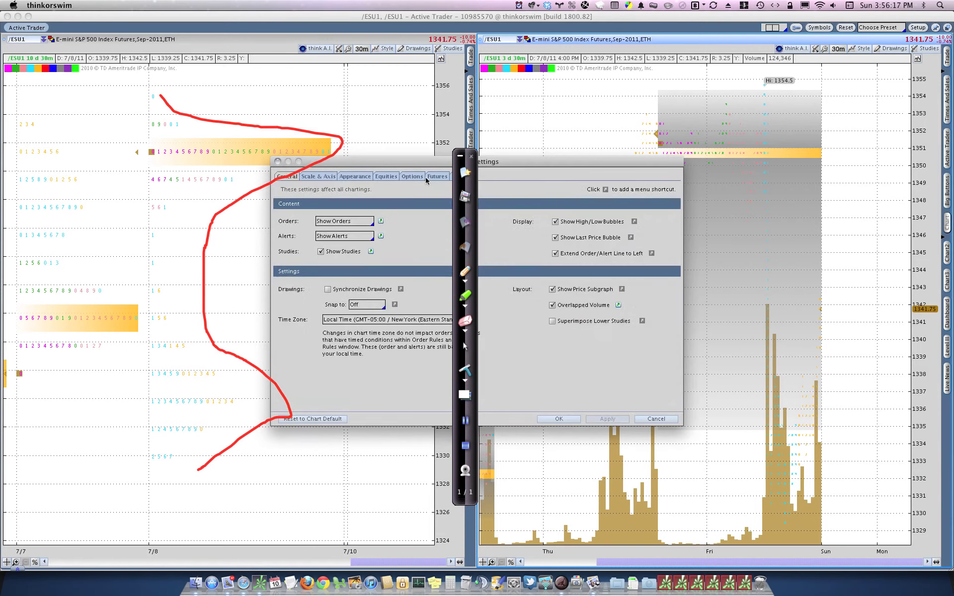
pyautogui.click(361, 177)
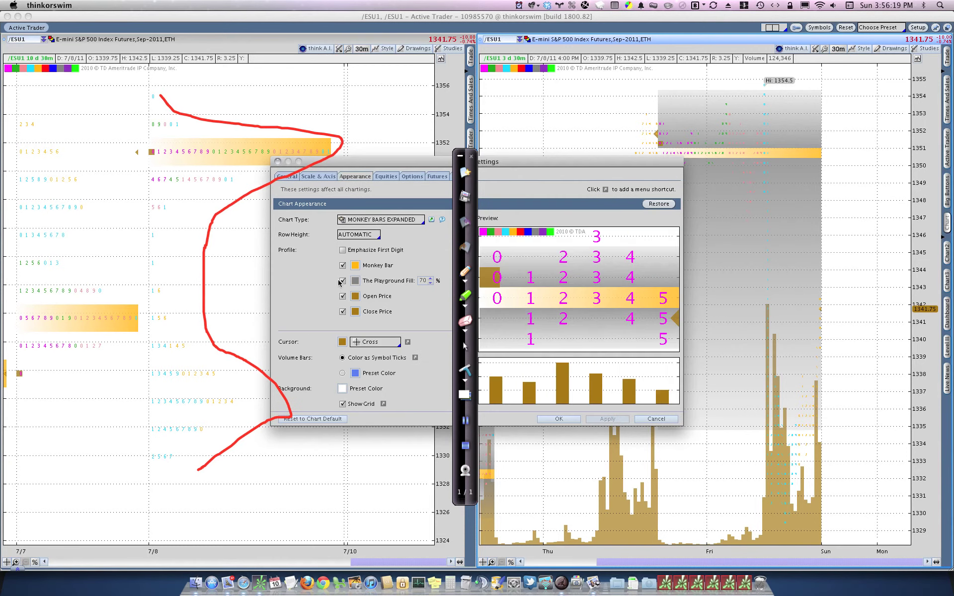
pyautogui.click(341, 281)
pyautogui.click(608, 419)
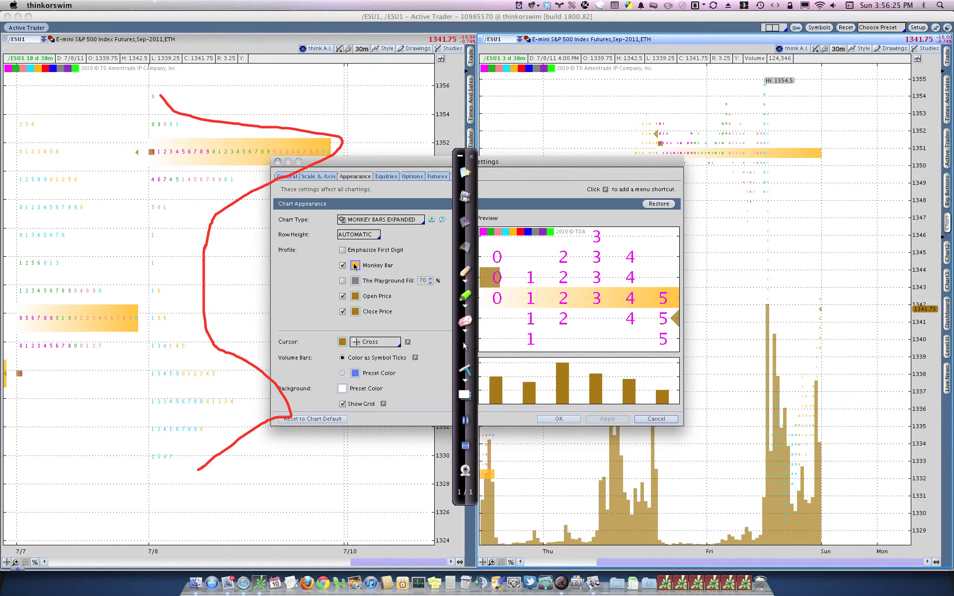
pyautogui.click(343, 251)
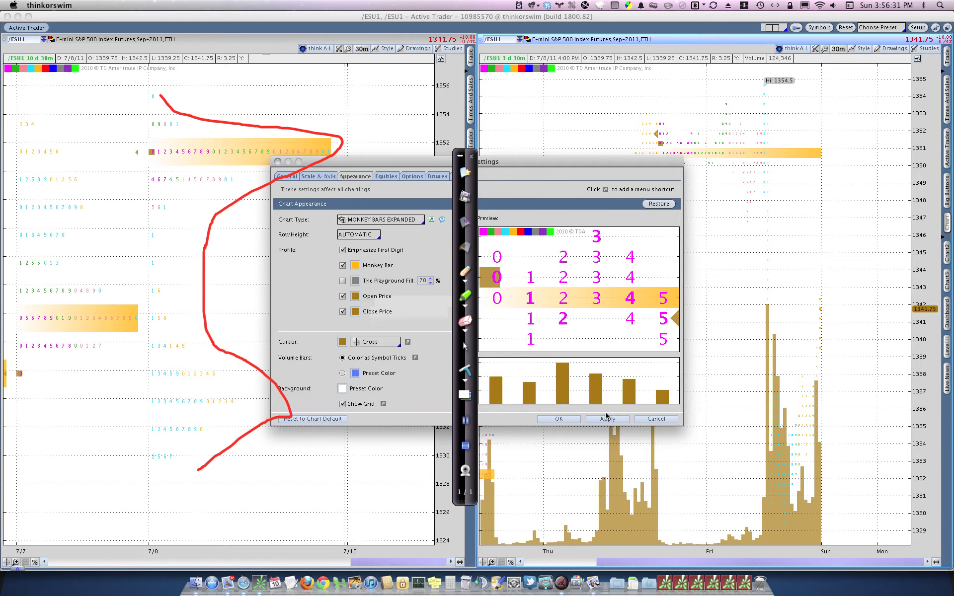
pyautogui.click(559, 420)
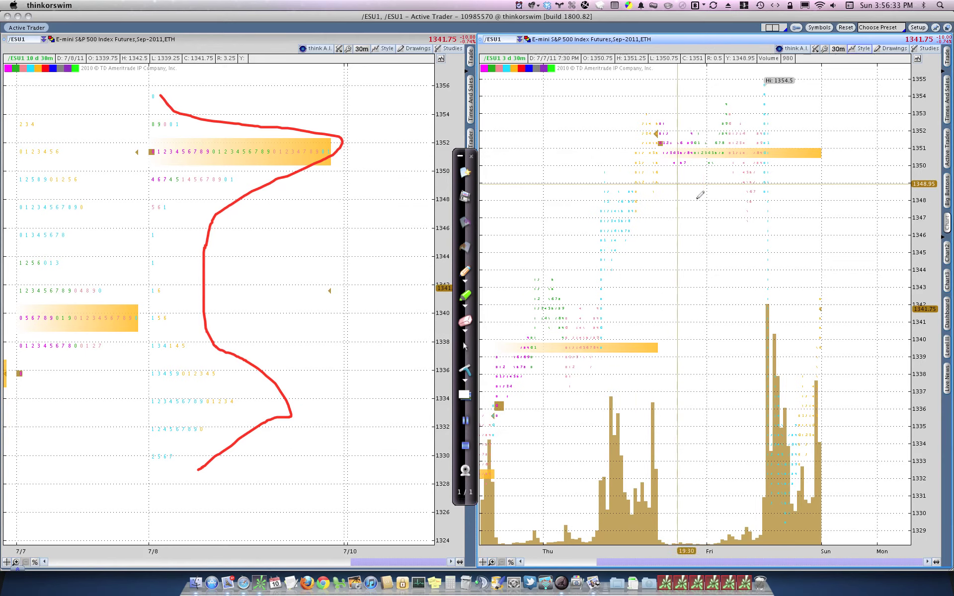
# Zoom the right chart to Friday, erase the red sketch, and zoom the left chart to 7/8–7/11
pyautogui.moveTo(702, 193); pyautogui.dragTo(923, 261)
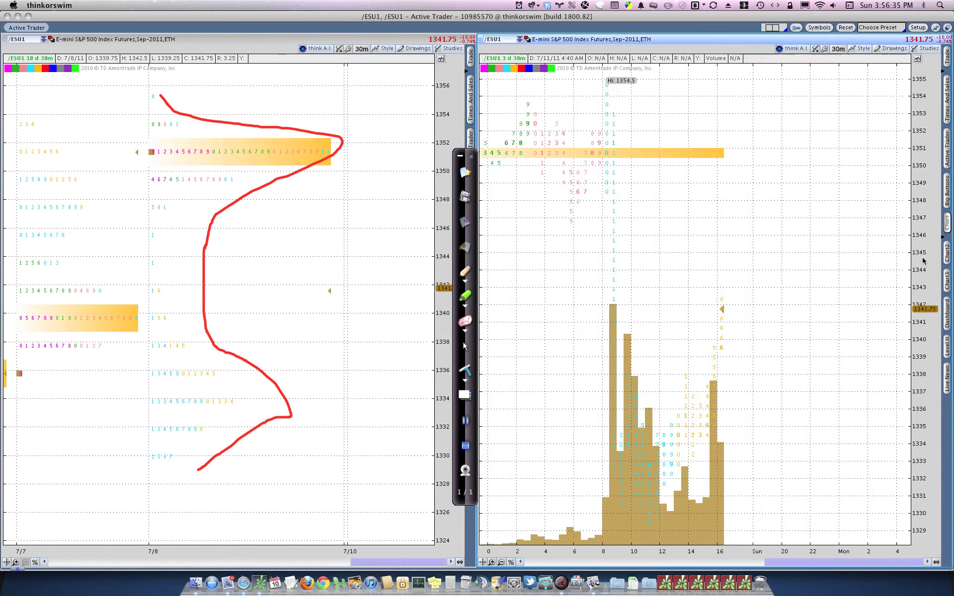
pyautogui.click(463, 374)
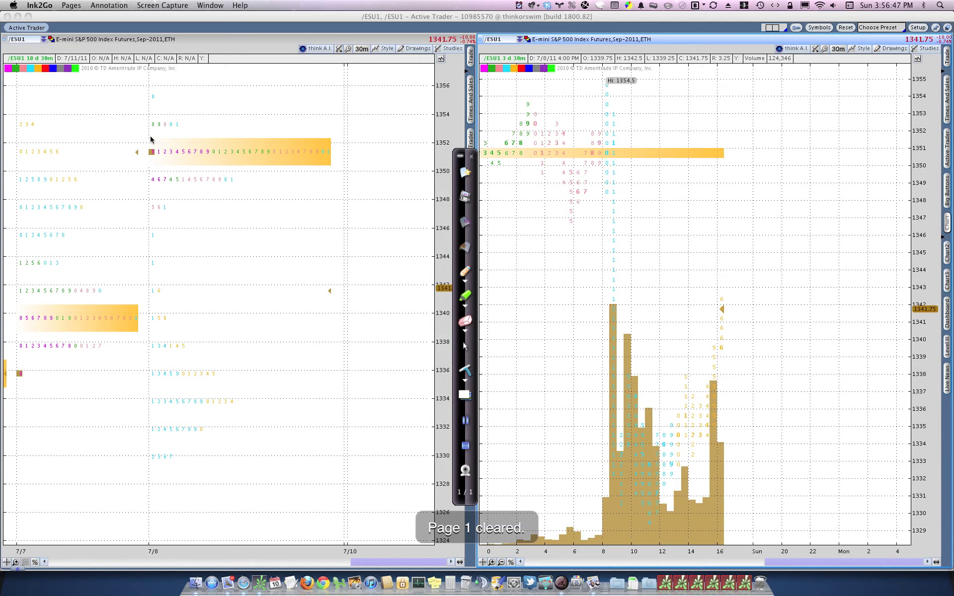
pyautogui.moveTo(146, 137); pyautogui.dragTo(377, 162)
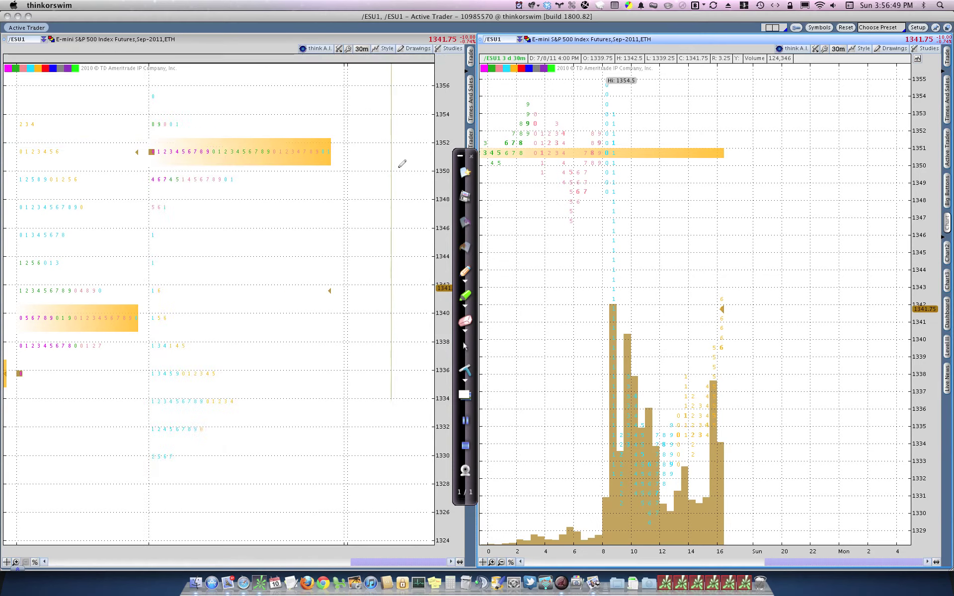
pyautogui.moveTo(434, 164); pyautogui.dragTo(435, 154)
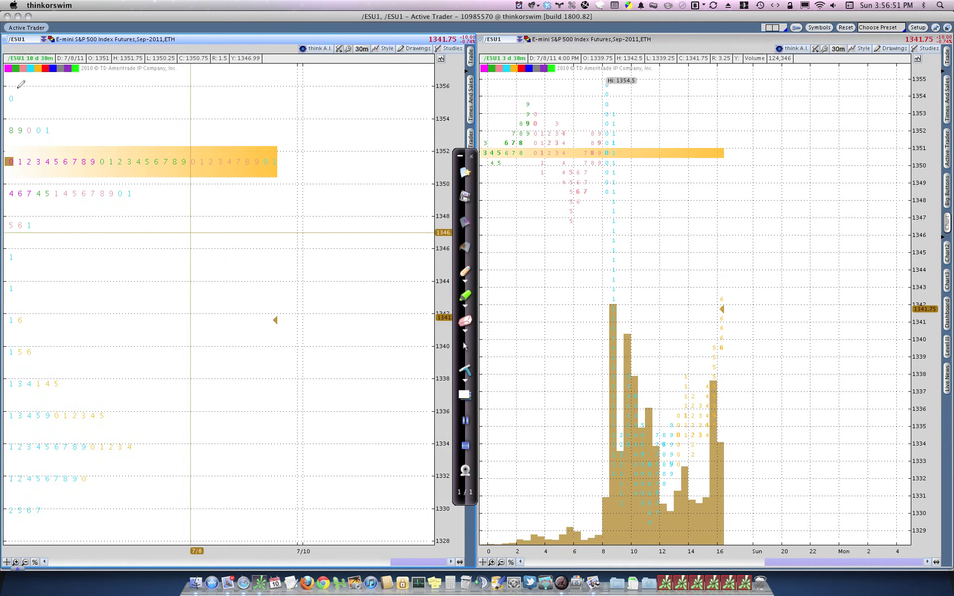